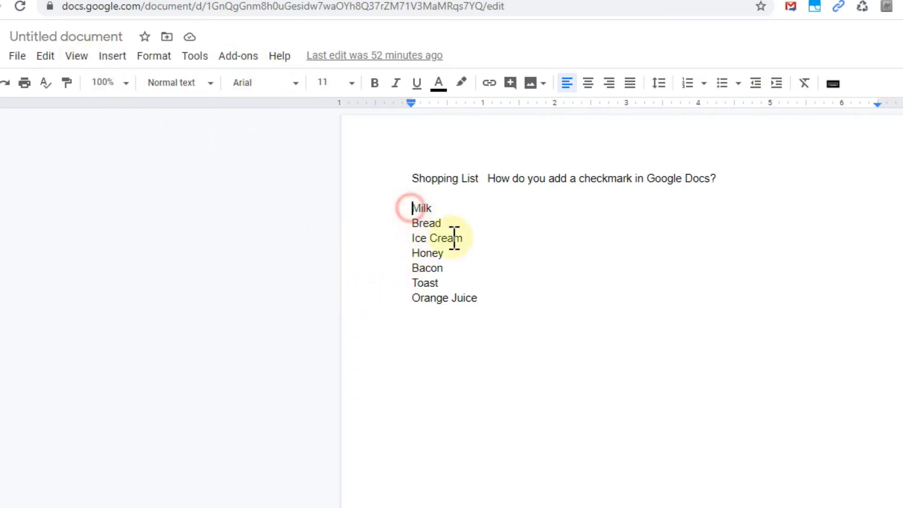
# Select the whole shopping list from Milk to Orange Juice after several reselect attempts.
pyautogui.moveTo(412, 207); pyautogui.dragTo(508, 299)
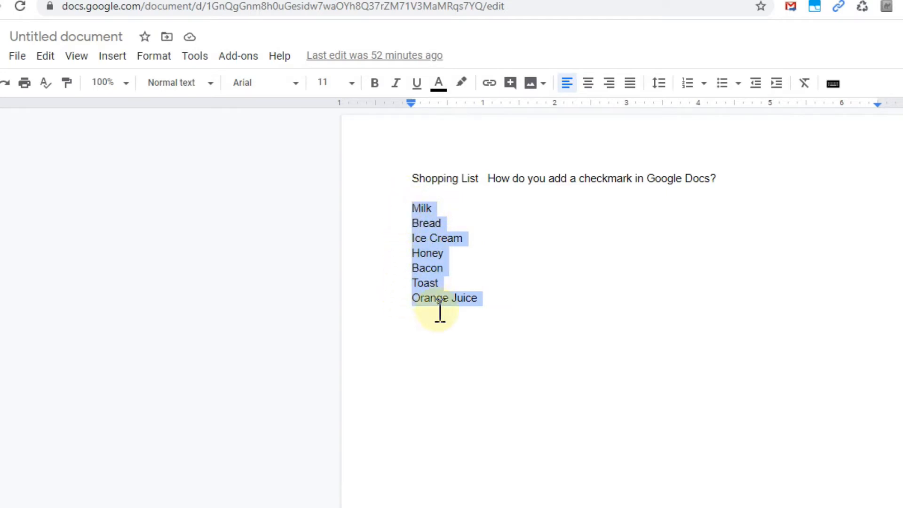
pyautogui.click(430, 233)
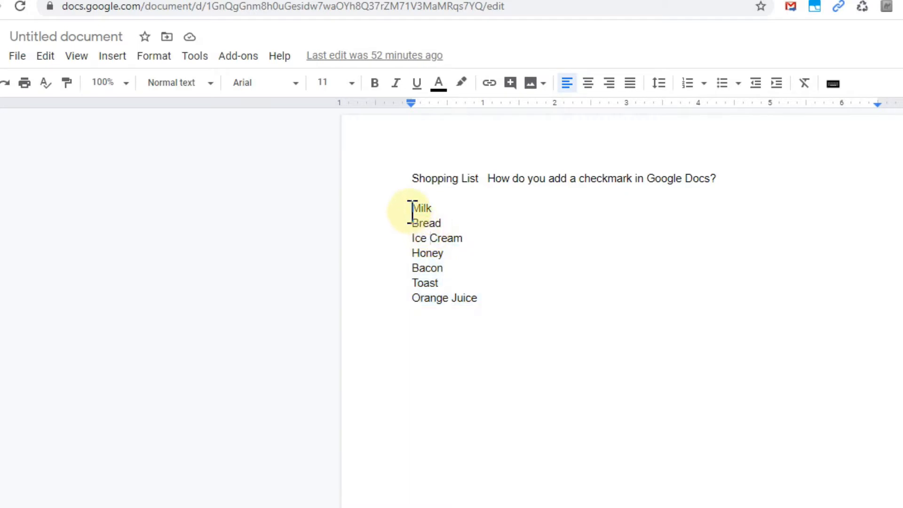
pyautogui.moveTo(413, 208); pyautogui.dragTo(490, 299)
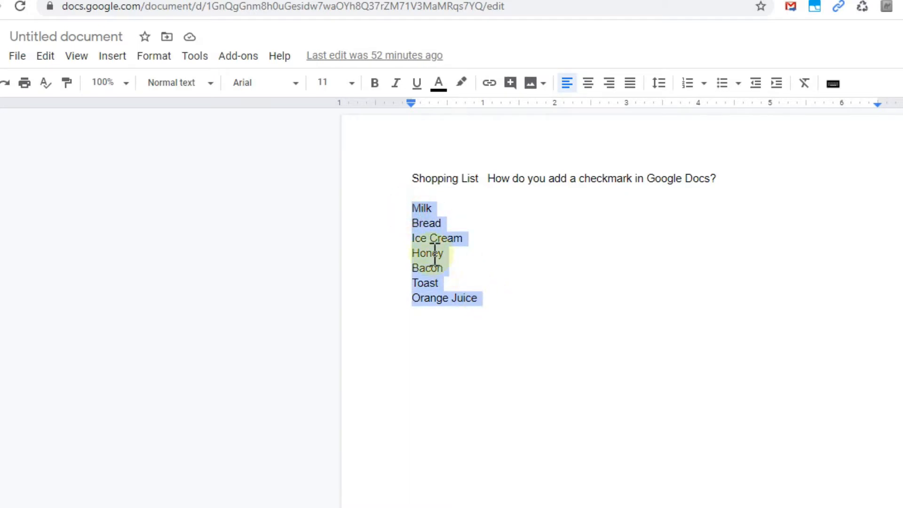
pyautogui.click(421, 247)
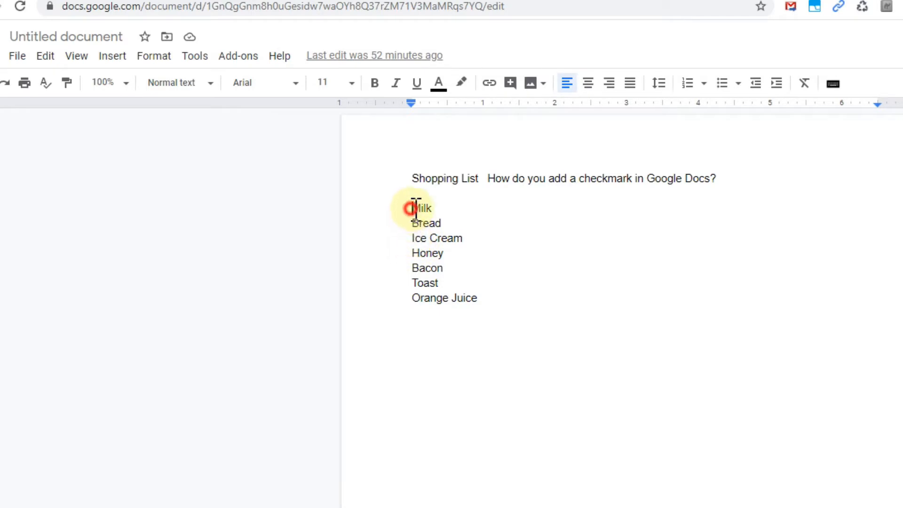
pyautogui.moveTo(412, 207); pyautogui.dragTo(494, 299)
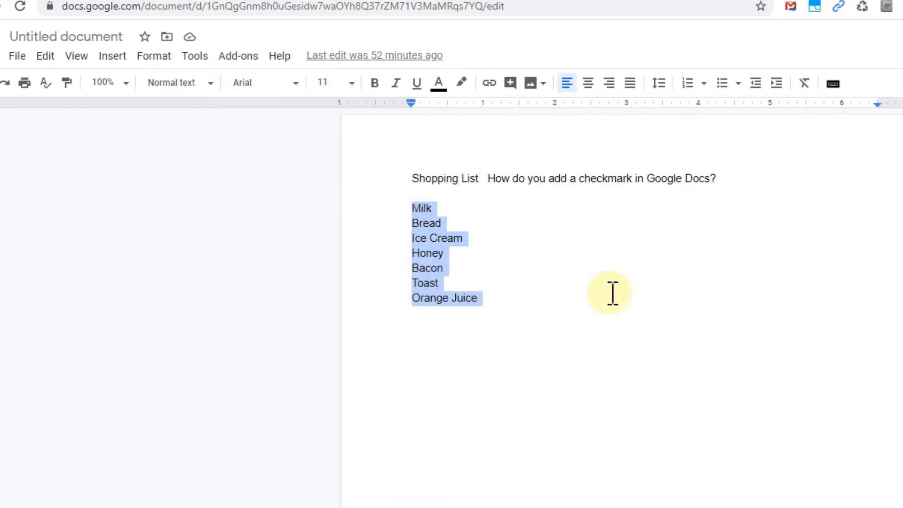
pyautogui.click(441, 223)
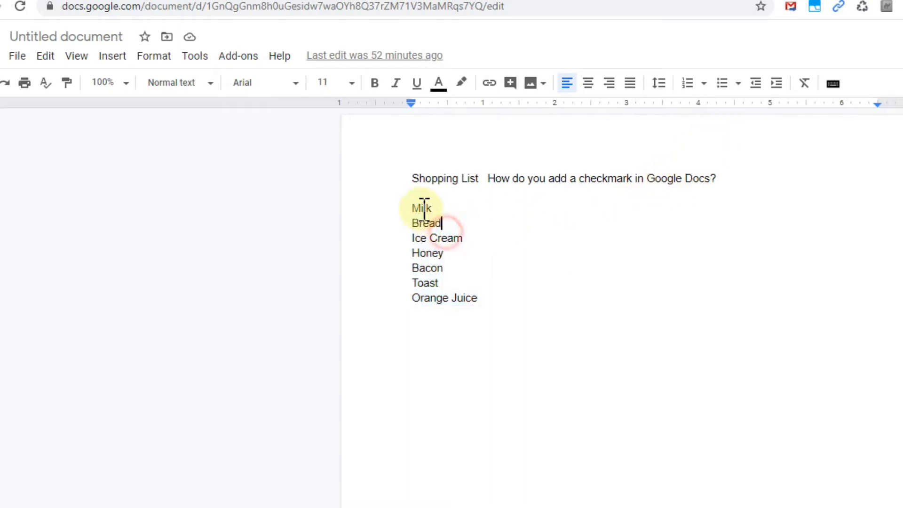
pyautogui.moveTo(412, 205); pyautogui.dragTo(475, 303)
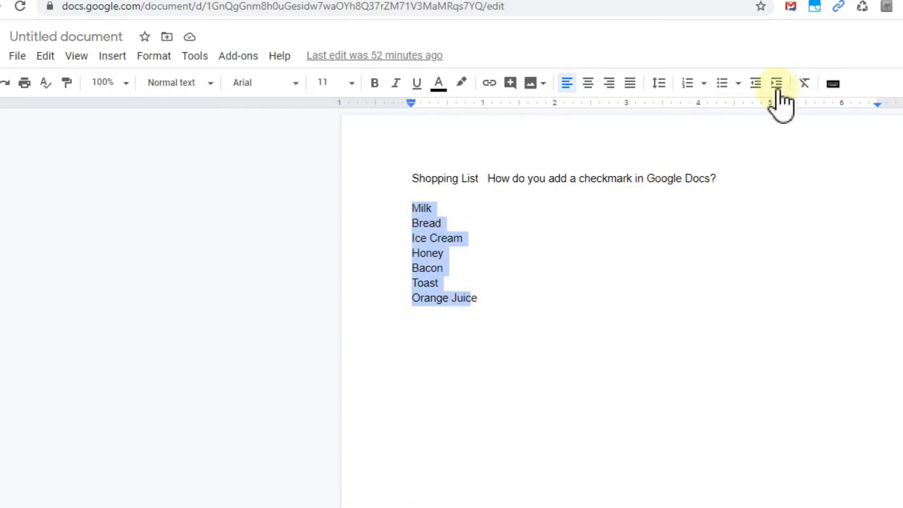
# Apply the checkbox bullet style to all seven items and select the list's checkbox bullets.
pyautogui.click(739, 85)
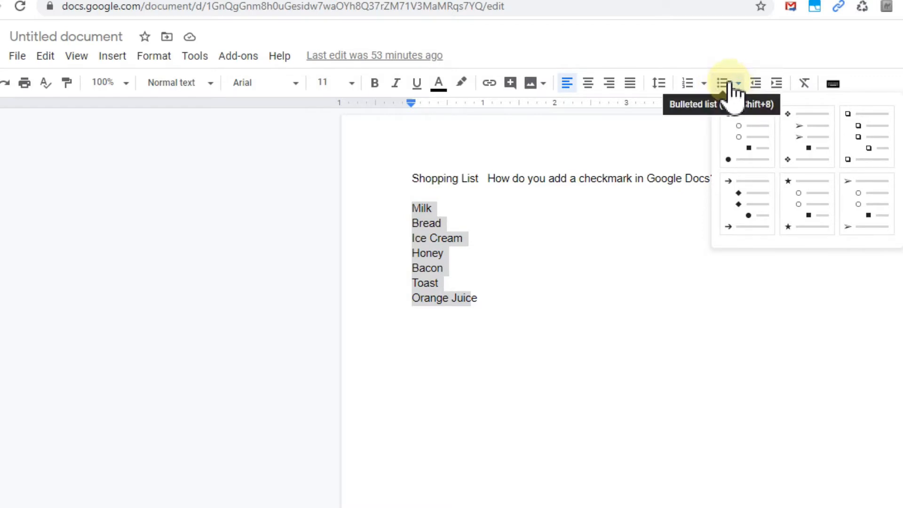
pyautogui.click(860, 126)
pyautogui.click(479, 229)
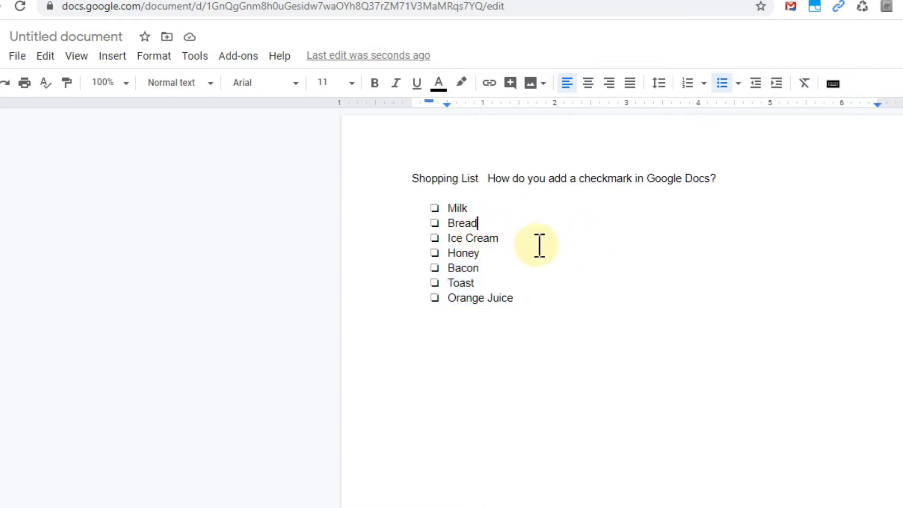
pyautogui.click(433, 208)
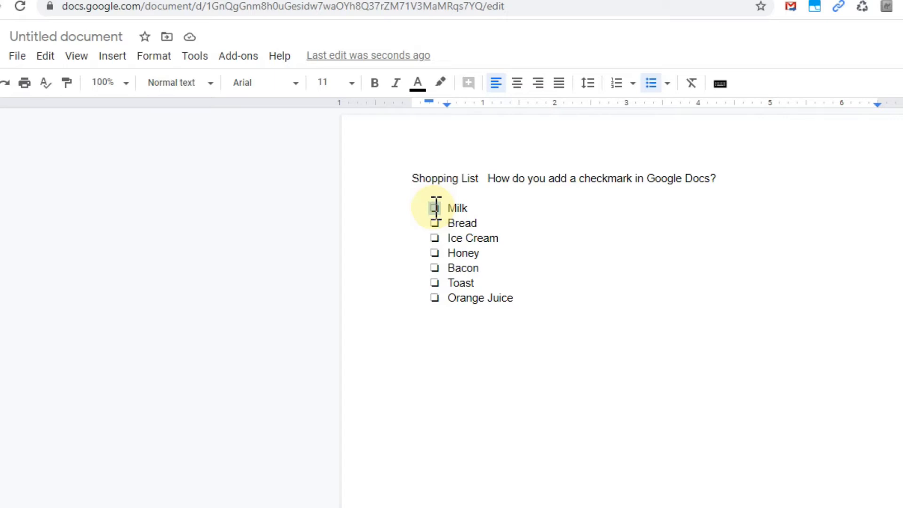
pyautogui.click(433, 223)
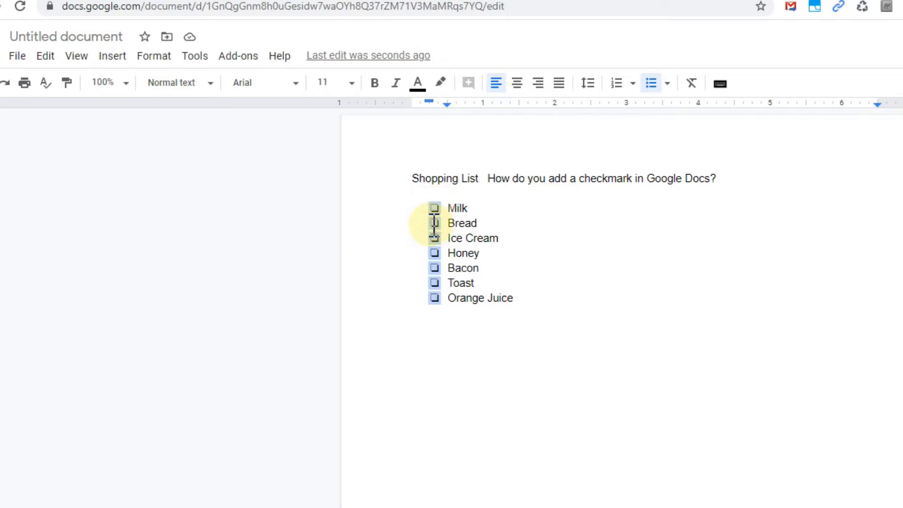
# Turn the Bread, Honey and Orange Juice checkbox bullets into checkmarks.
pyautogui.click(435, 223)
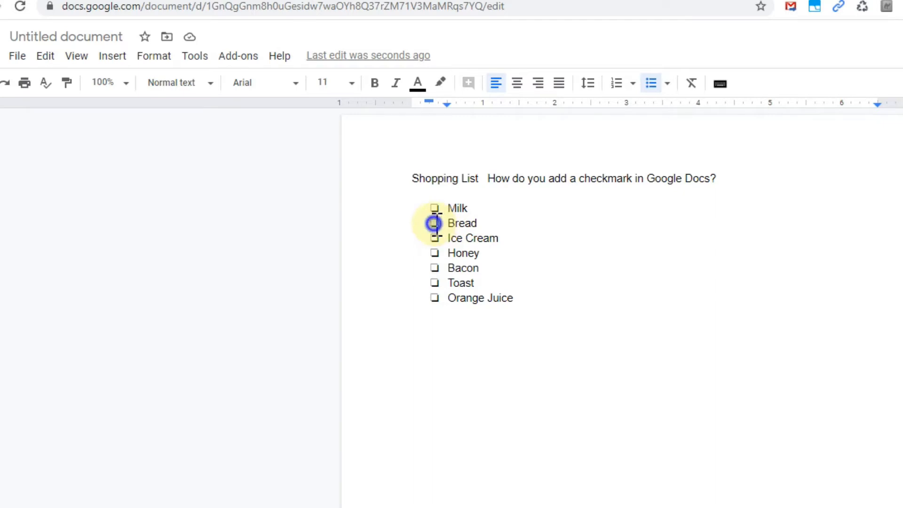
pyautogui.rightClick(433, 224)
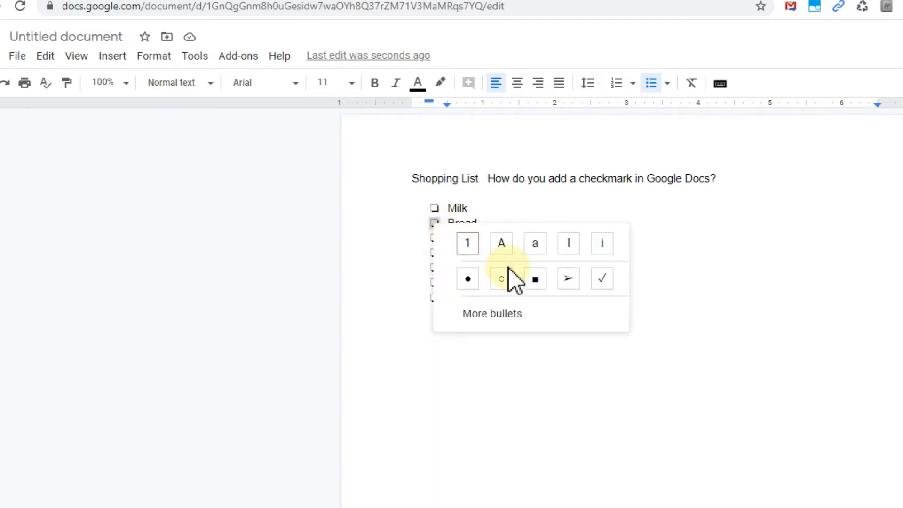
pyautogui.click(602, 278)
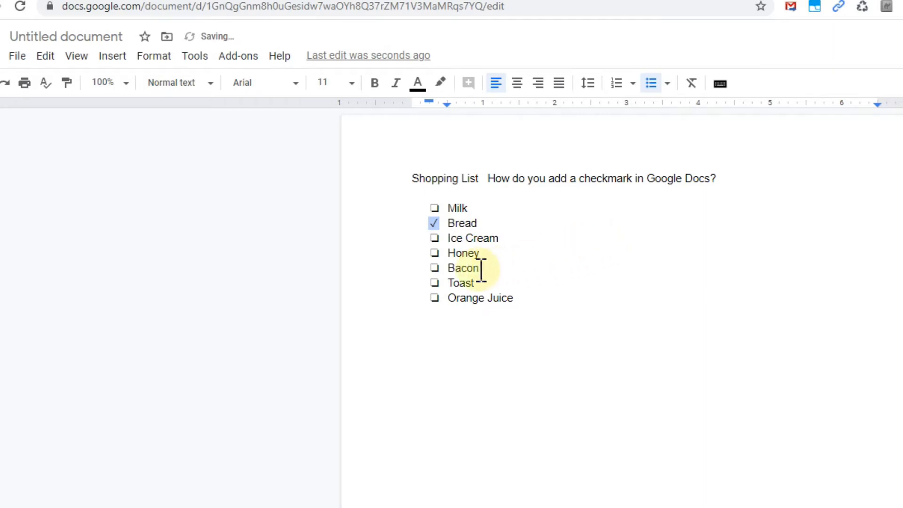
pyautogui.click(436, 253)
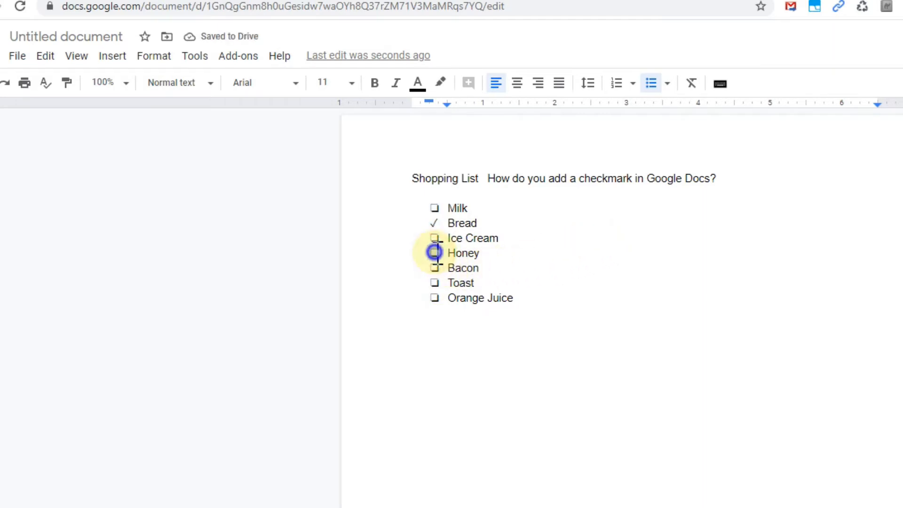
pyautogui.rightClick(434, 252)
pyautogui.click(601, 309)
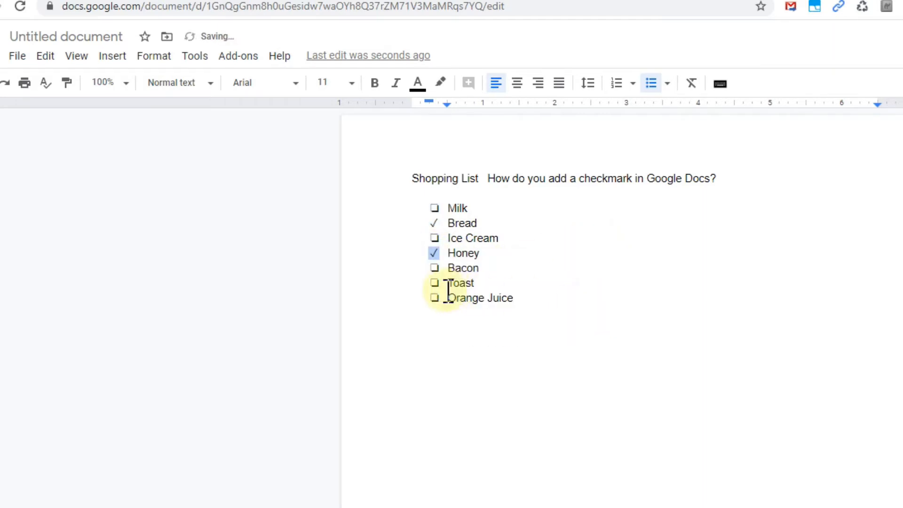
pyautogui.click(435, 298)
pyautogui.rightClick(434, 298)
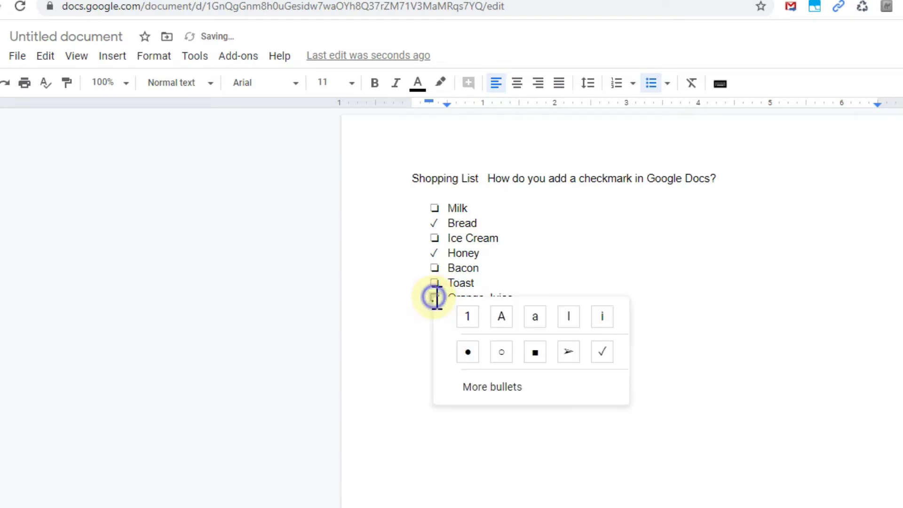
pyautogui.click(600, 353)
pyautogui.click(555, 299)
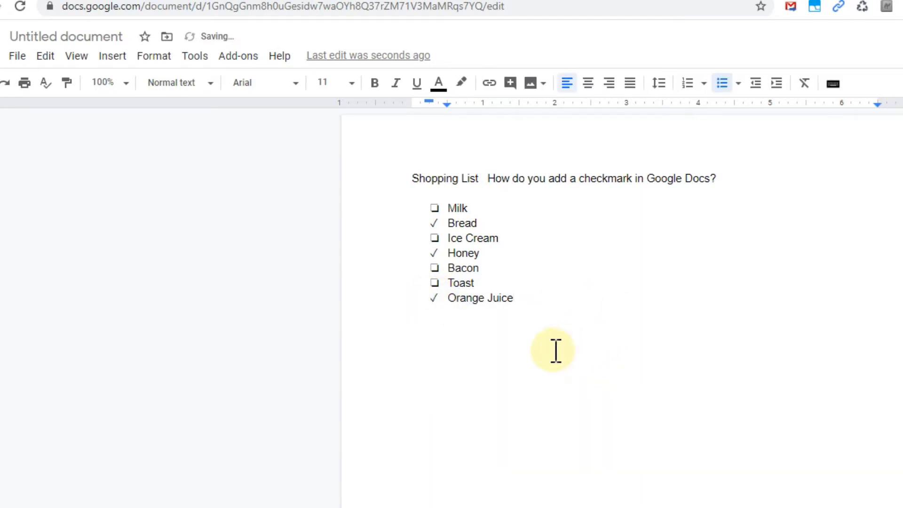
# Review Ice Cream's bullet choices but leave it as an unchecked box.
pyautogui.click(434, 238)
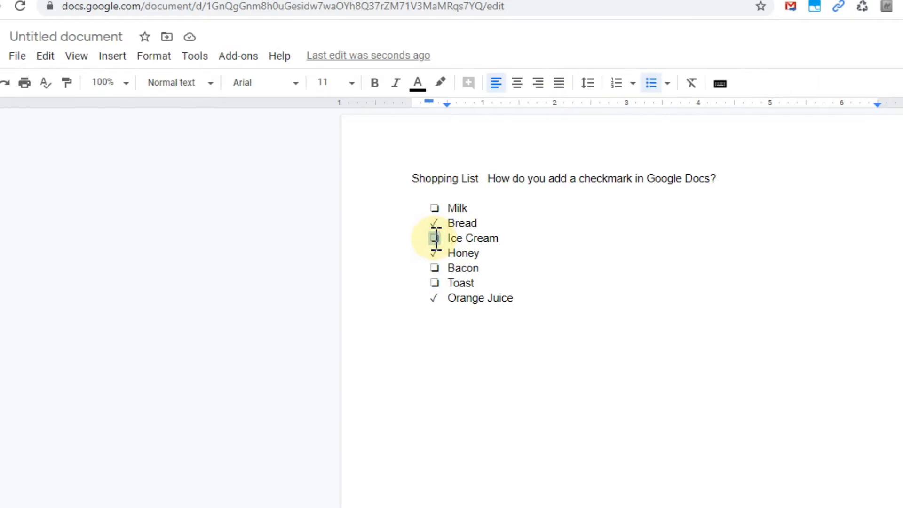
pyautogui.rightClick(435, 239)
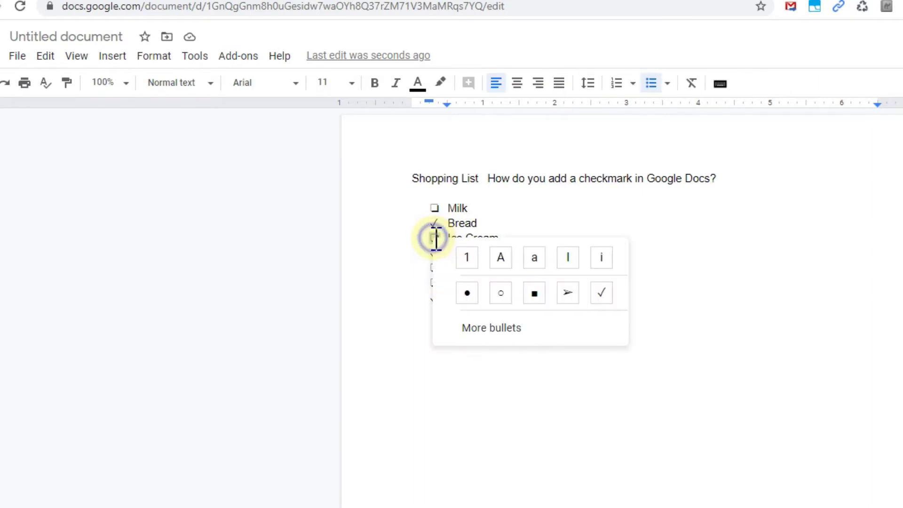
pyautogui.click(602, 292)
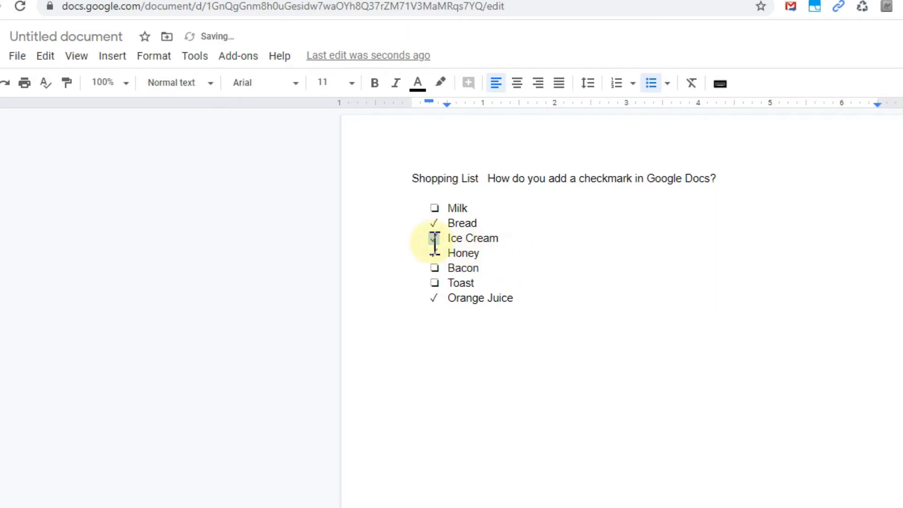
pyautogui.click(615, 449)
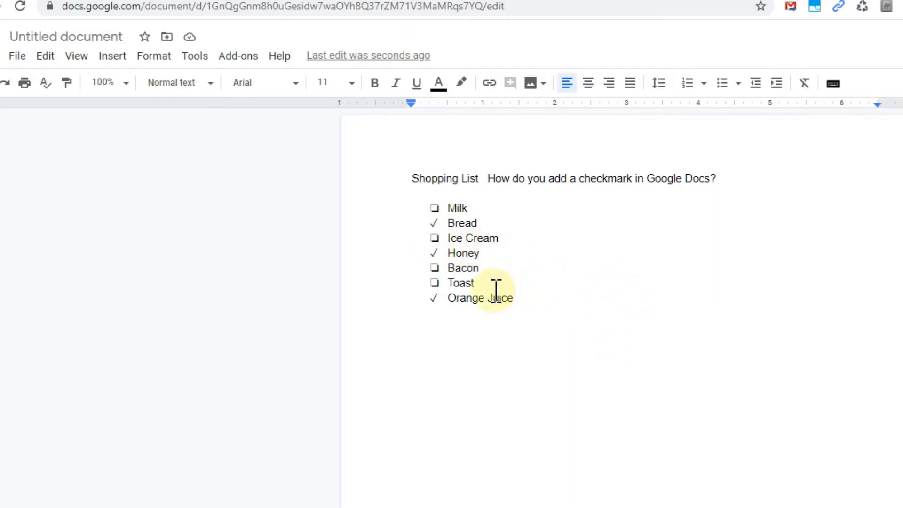
# Swap Honey's checkmark for a hollow bullet style.
pyautogui.click(435, 253)
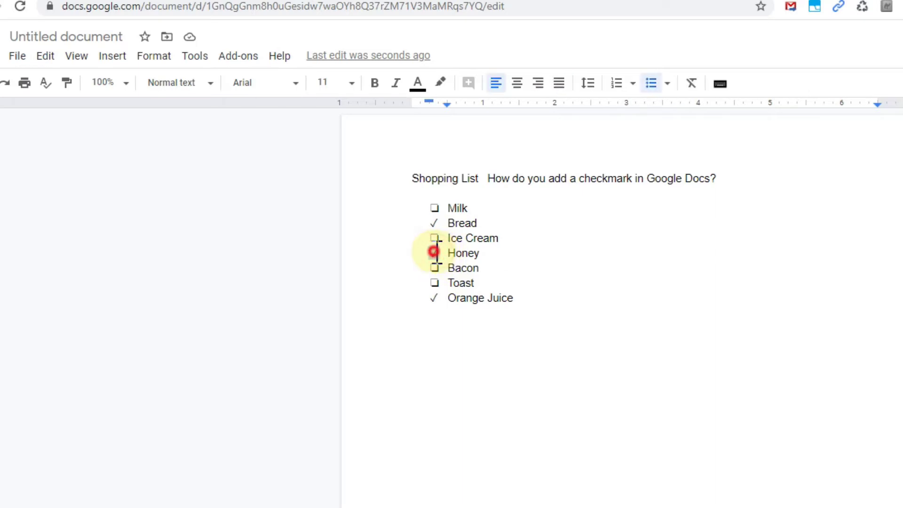
pyautogui.click(435, 252)
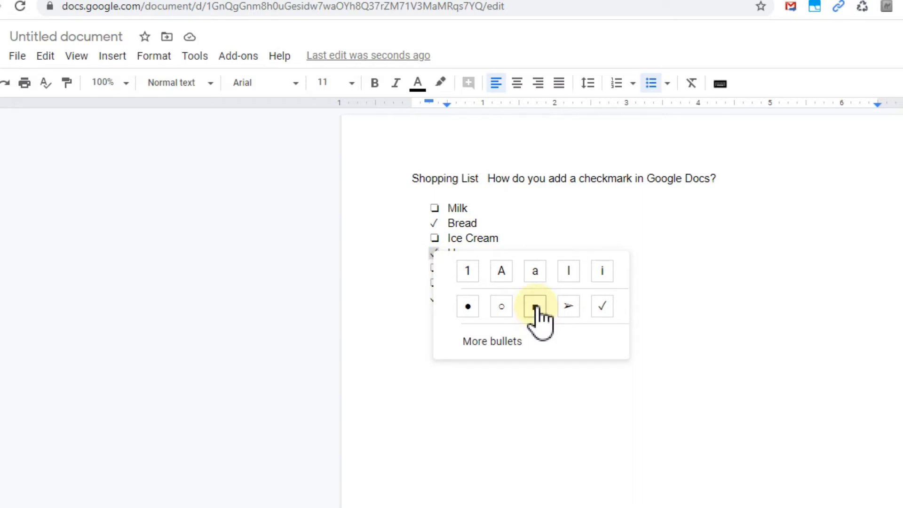
pyautogui.click(501, 306)
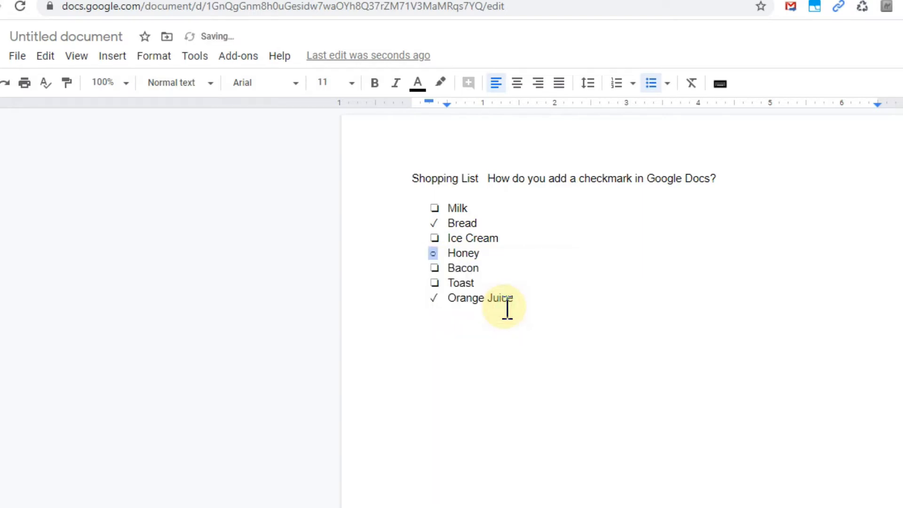
pyautogui.rightClick(434, 253)
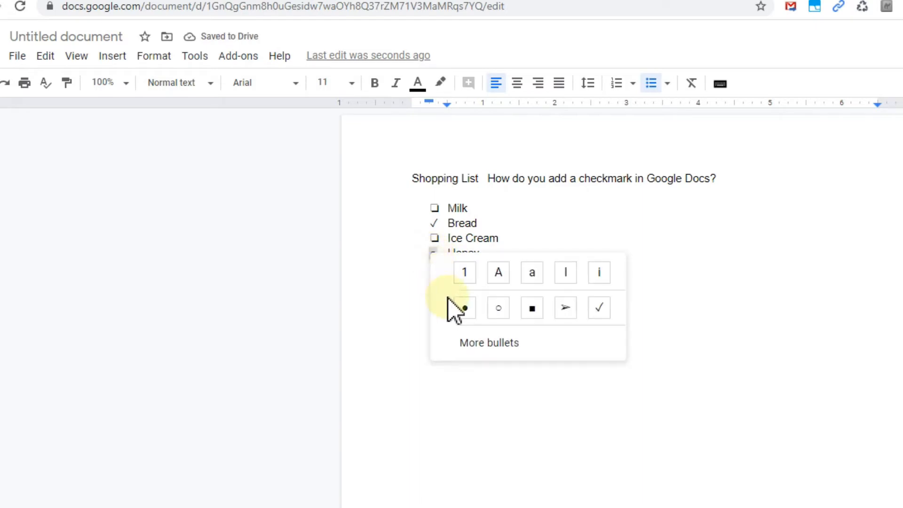
# Give Honey the large white square character from More bullets, then reselect the whole list.
pyautogui.click(478, 347)
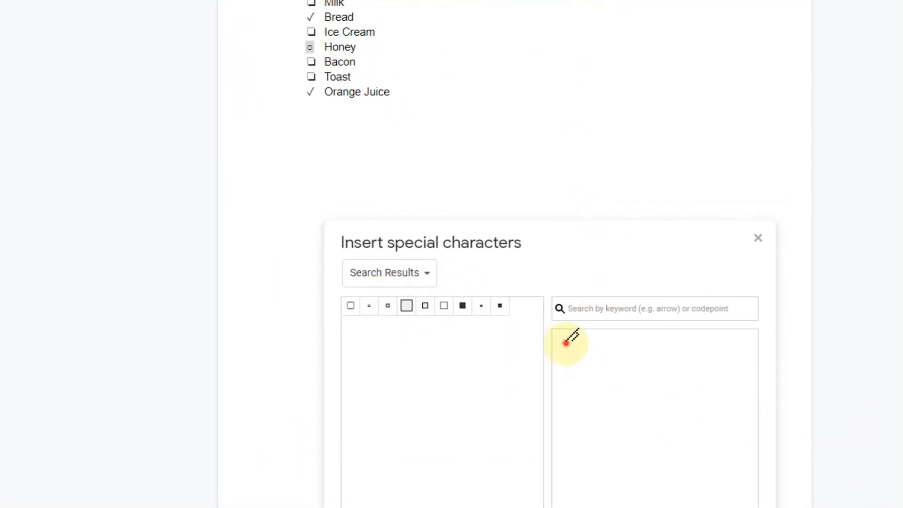
pyautogui.moveTo(568, 341)
pyautogui.mouseDown()
pyautogui.moveTo(737, 332)
pyautogui.moveTo(568, 330)
pyautogui.mouseUp()
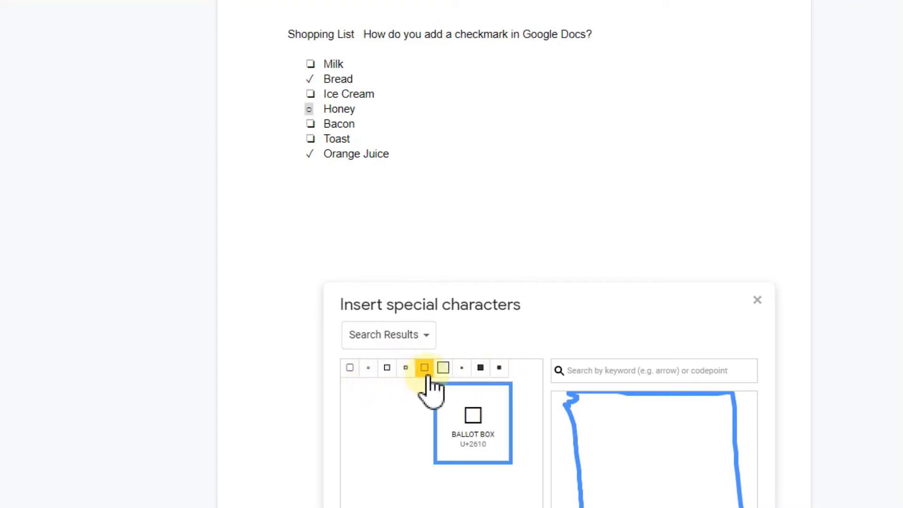
pyautogui.click(443, 368)
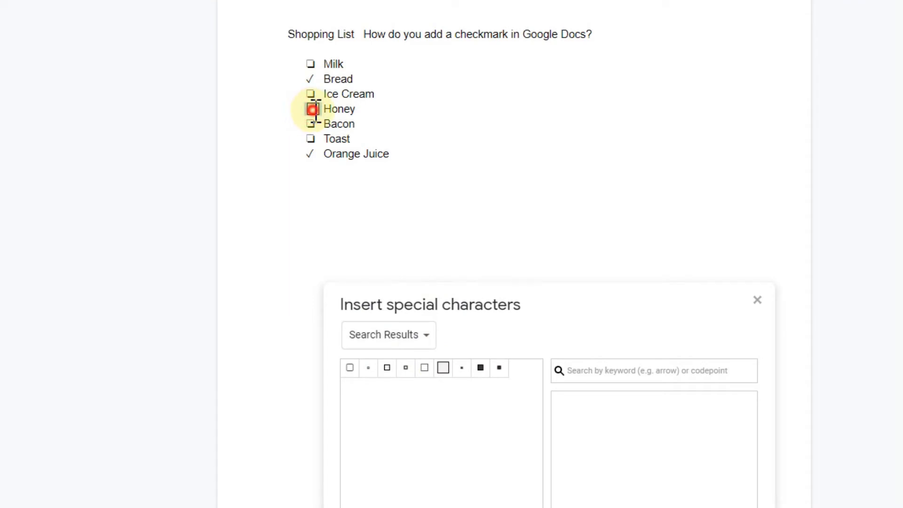
pyautogui.doubleClick(312, 109)
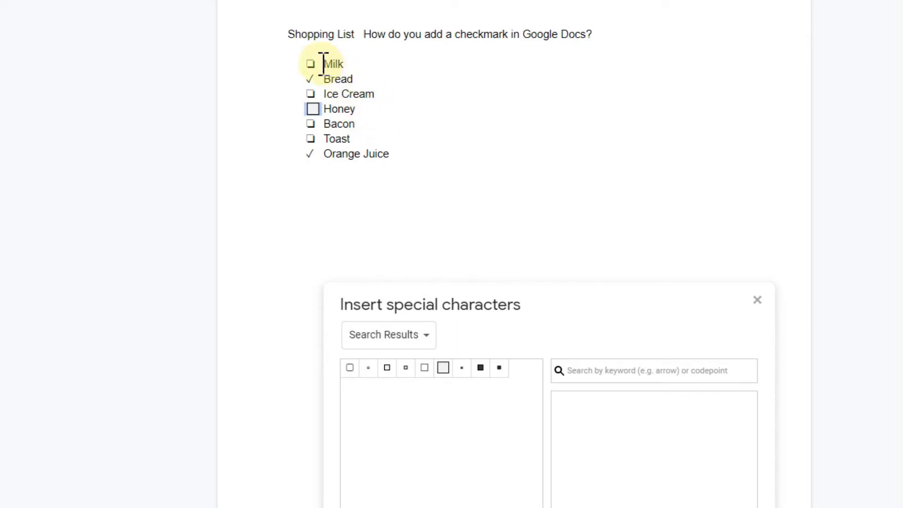
pyautogui.moveTo(323, 64); pyautogui.dragTo(442, 157)
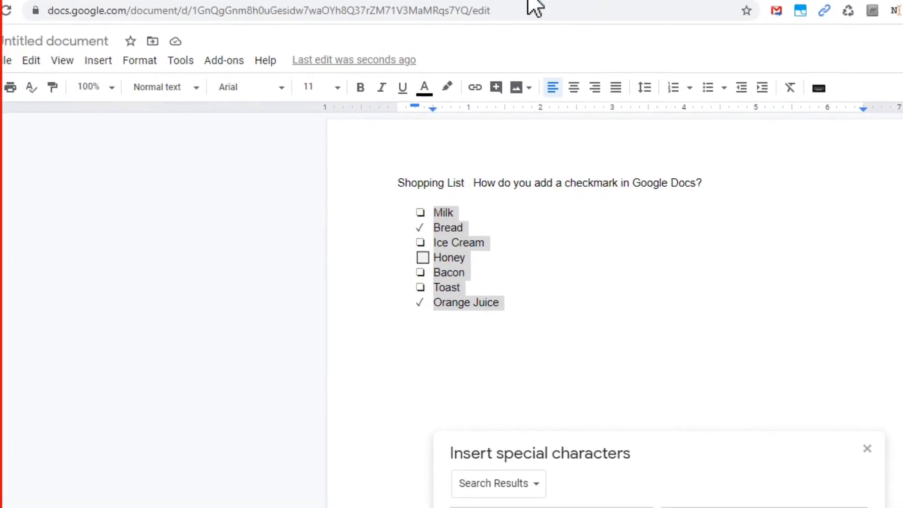
# Reset every shopping item to a checkbox bullet.
pyautogui.click(726, 86)
pyautogui.click(854, 140)
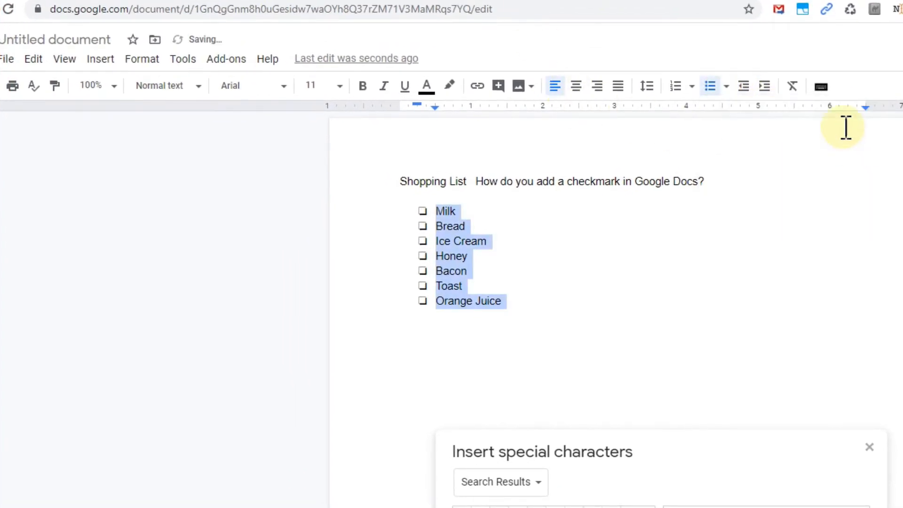
pyautogui.click(619, 293)
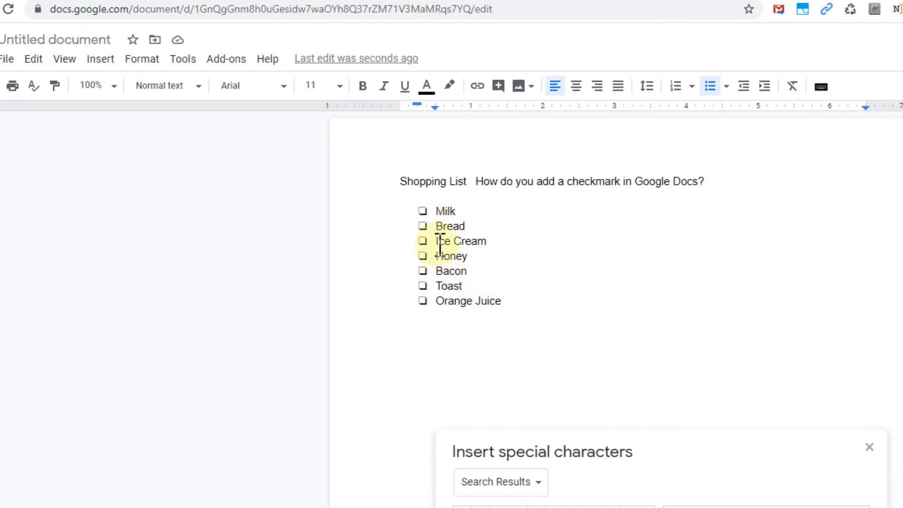
# Mark Bread with a checkmark, change Bacon's bullet to a hollow circle, and close special characters.
pyautogui.click(424, 228)
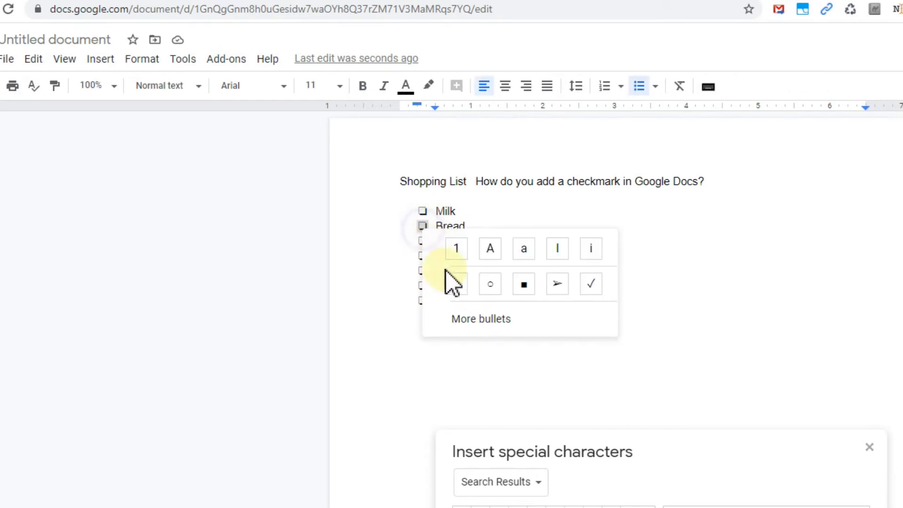
pyautogui.click(591, 284)
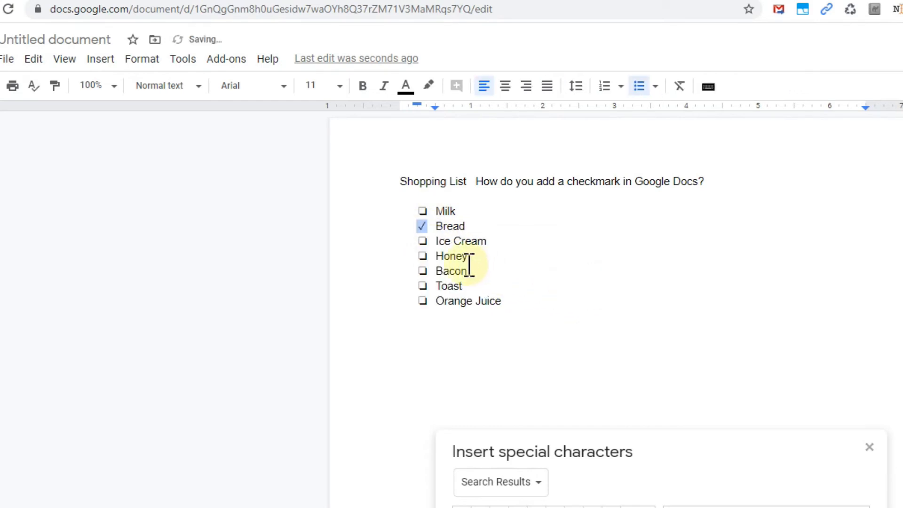
pyautogui.click(422, 270)
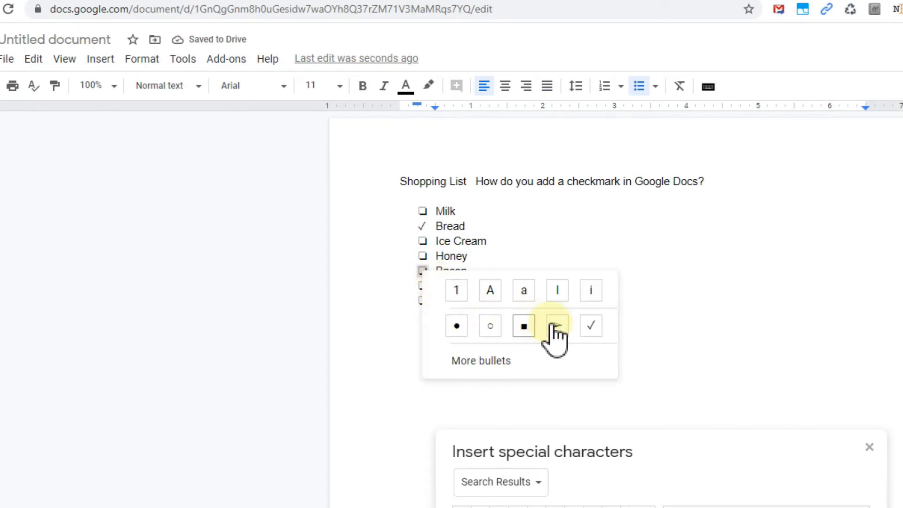
pyautogui.click(593, 326)
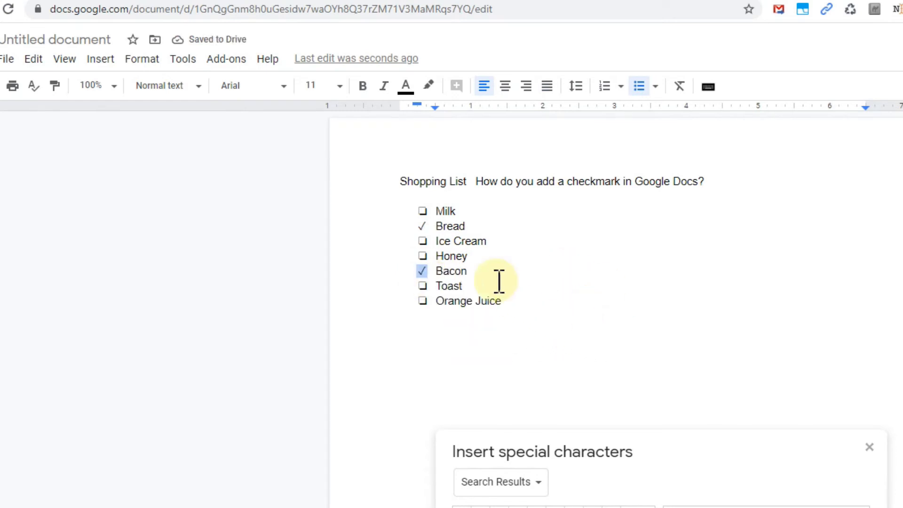
pyautogui.click(435, 255)
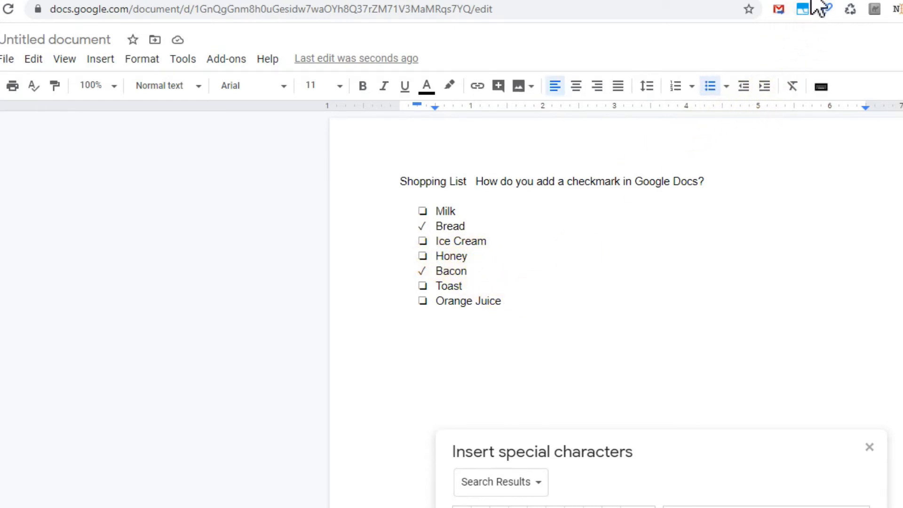
pyautogui.click(657, 332)
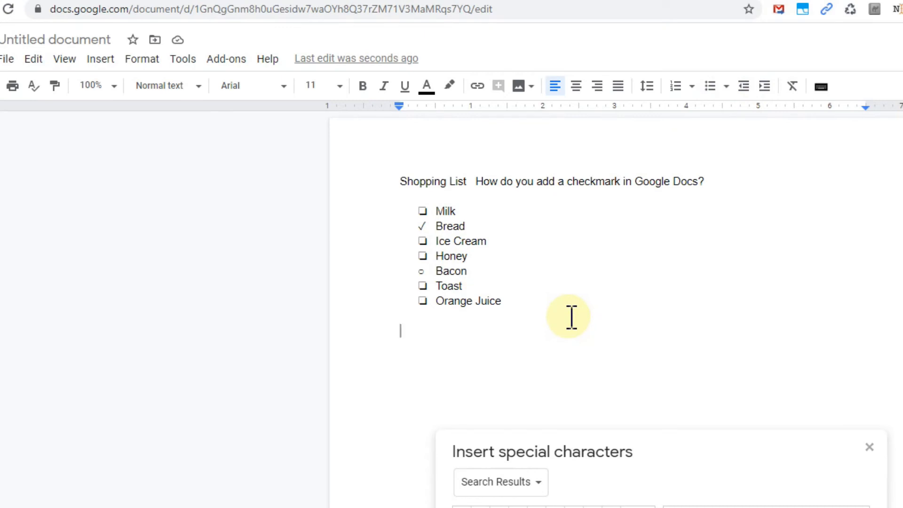
pyautogui.click(870, 449)
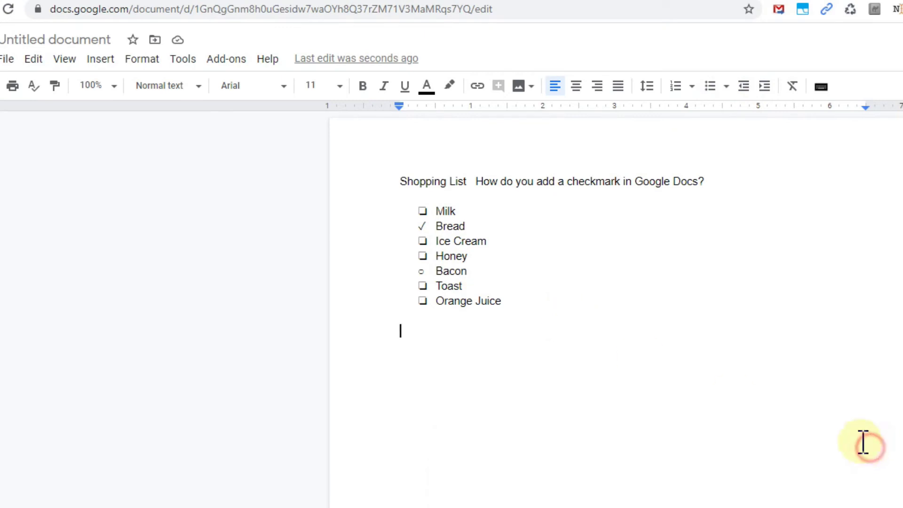
# Mark Ice Cream with a checkmark bullet, then narrow the selection to Honey's bullet alone.
pyautogui.click(422, 242)
pyautogui.click(421, 242)
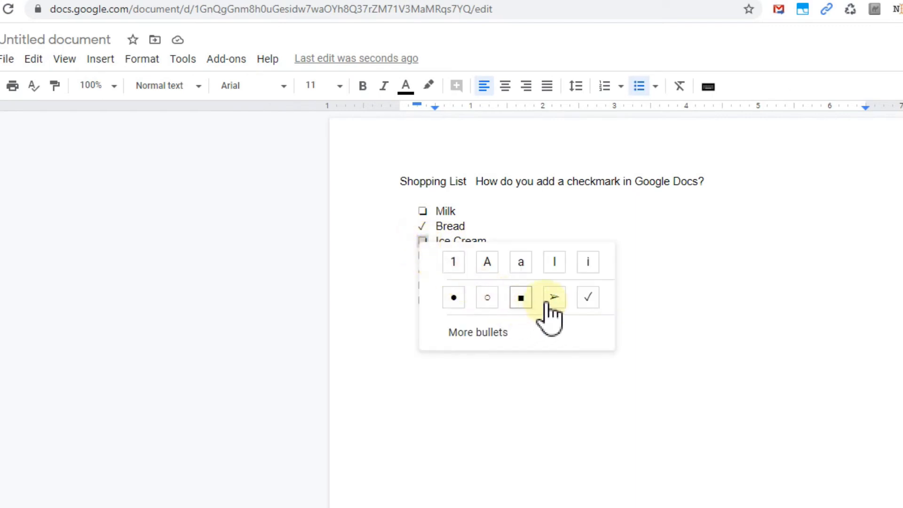
pyautogui.click(587, 296)
pyautogui.click(530, 260)
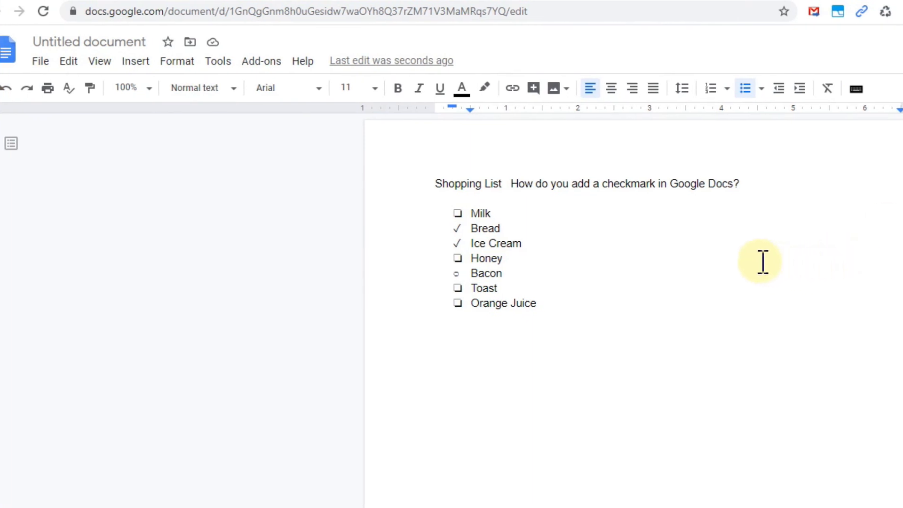
pyautogui.click(457, 259)
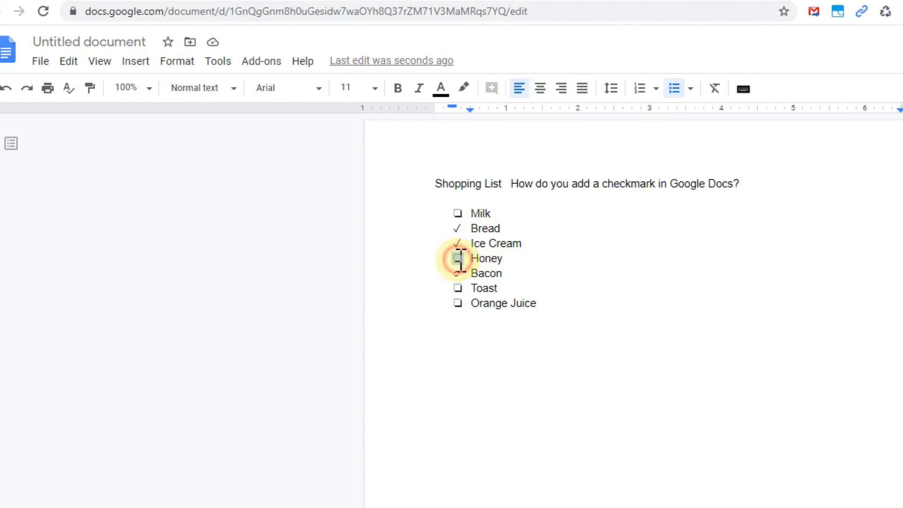
pyautogui.click(459, 258)
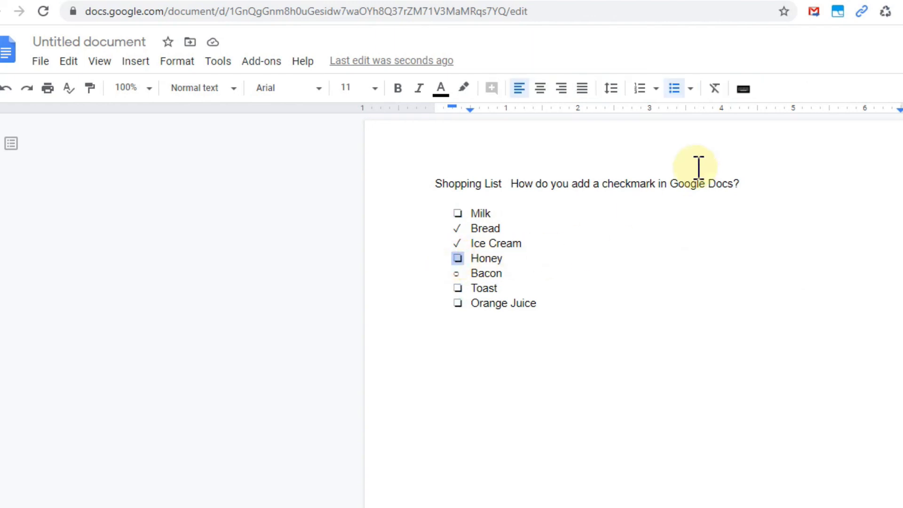